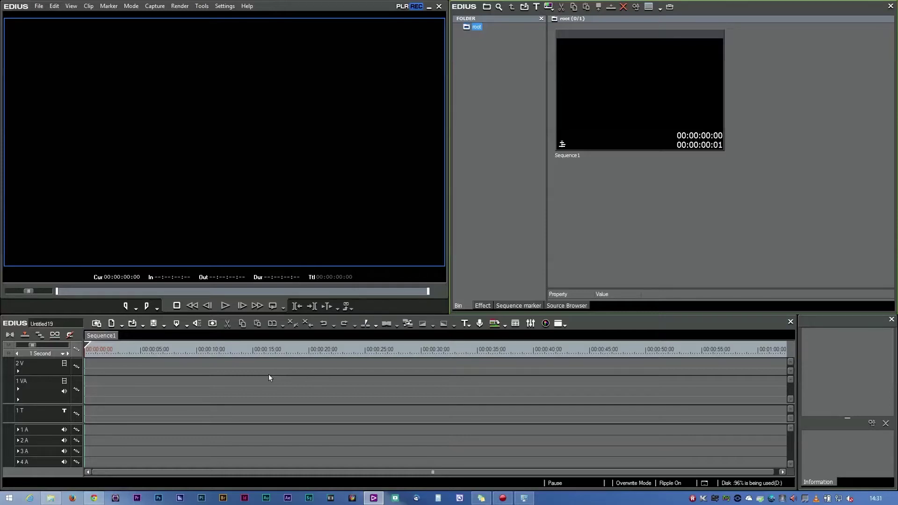
Drag the 28-12-14 footage folder from Explorer's 12-14 folder into the EDIUS bin
click(51, 498)
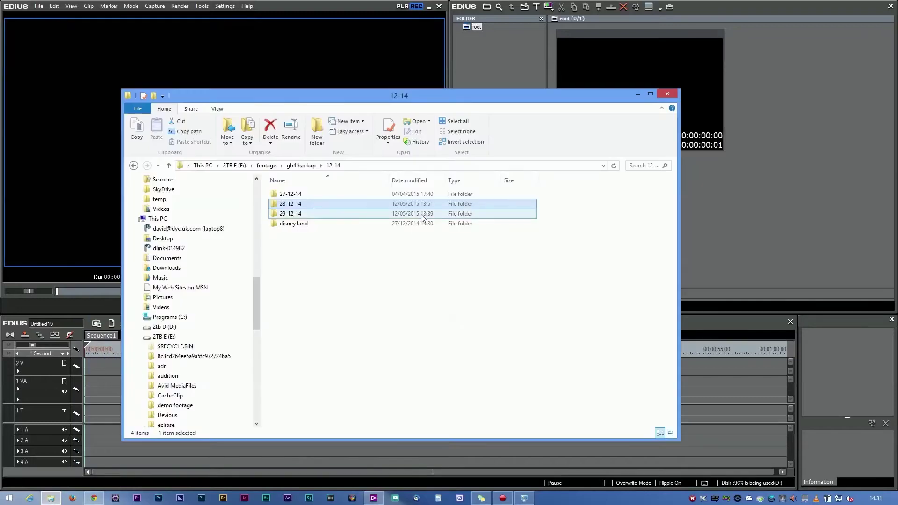
double_click(293, 204)
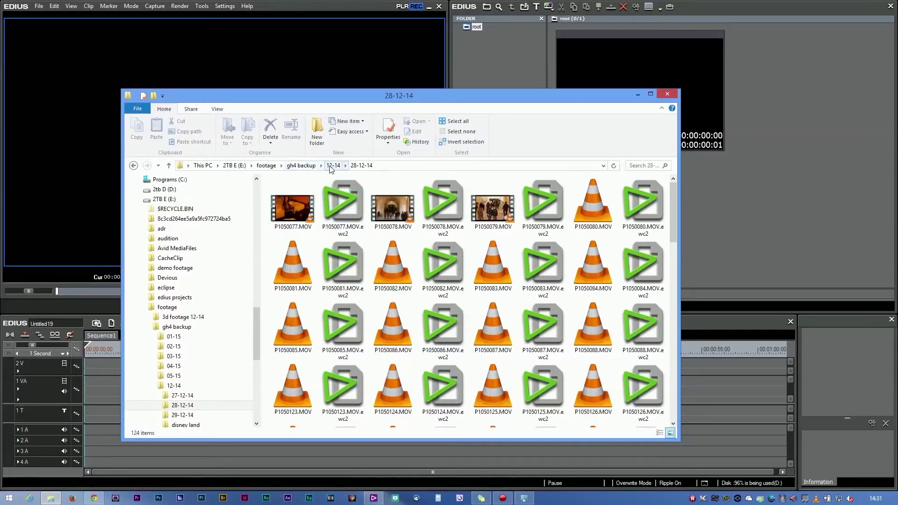
click(333, 165)
drag(280, 205, 521, 69)
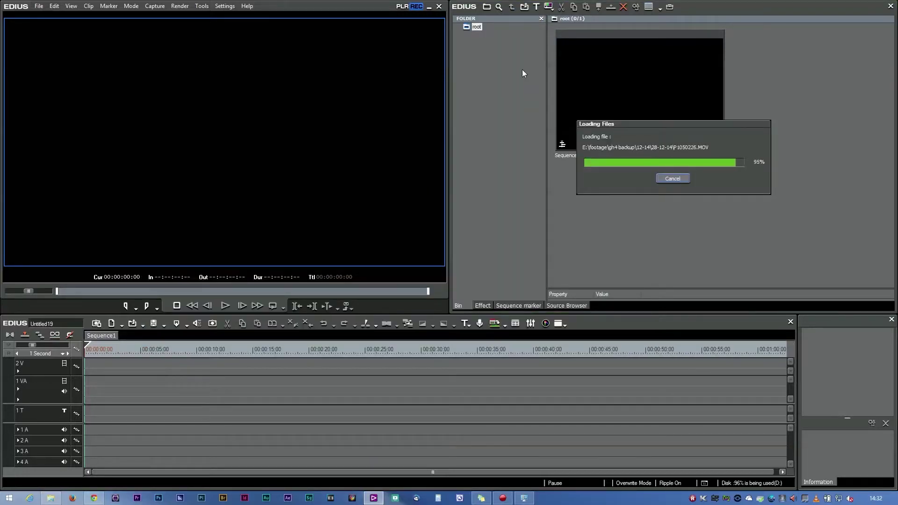
Trim P1050205 to In 05:02:15:04 and Out 05:02:18:12, then place it at the start of 1VA
click(492, 33)
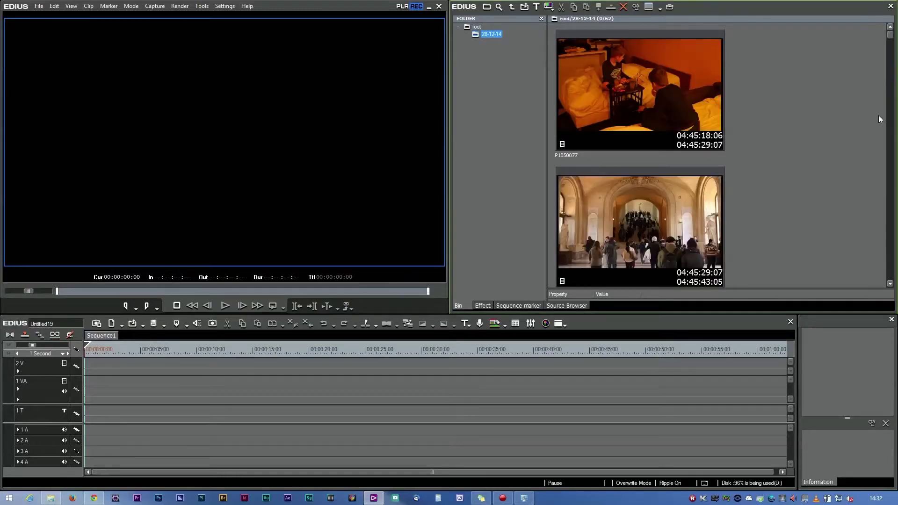
drag(890, 37, 881, 248)
double_click(618, 48)
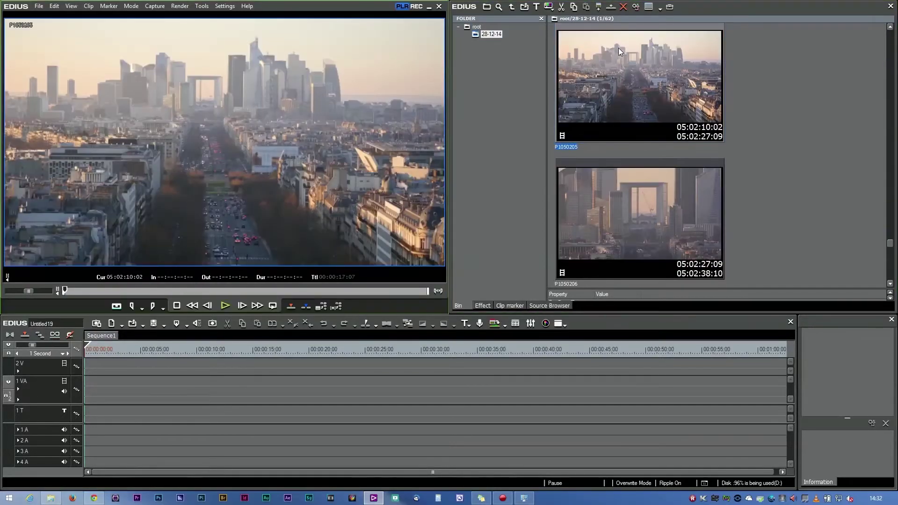
mouse_move(111, 287)
mouse_down()
mouse_move(134, 294)
mouse_move(125, 293)
mouse_up()
click(228, 307)
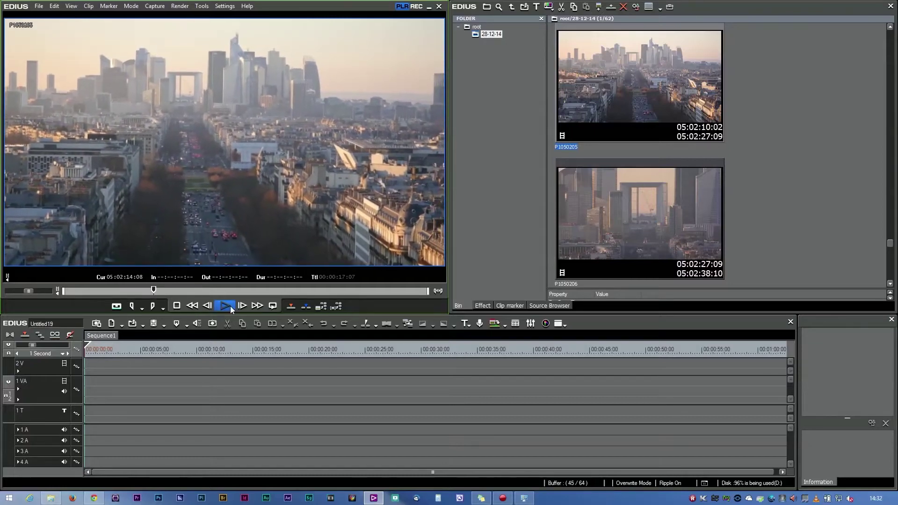
click(132, 307)
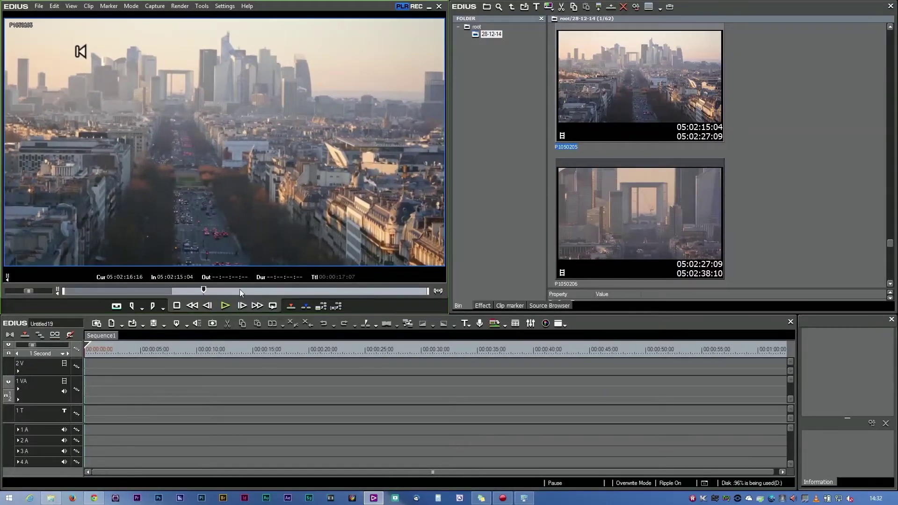
click(239, 290)
click(160, 306)
drag(164, 347, 106, 388)
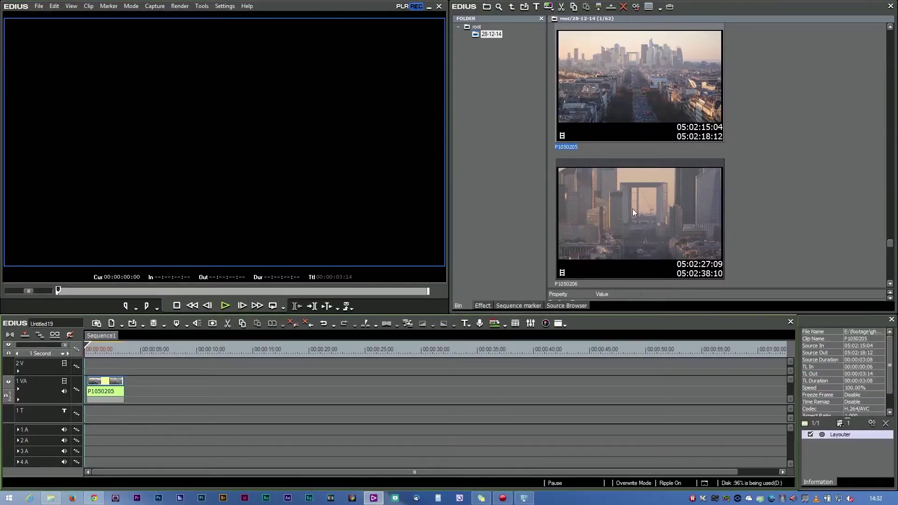
Add P1050206 and the Sacré-Coeur clip P1050215 one after another on 1VA
drag(632, 209, 122, 388)
scroll(674, 213, down, 8)
drag(674, 213, 234, 388)
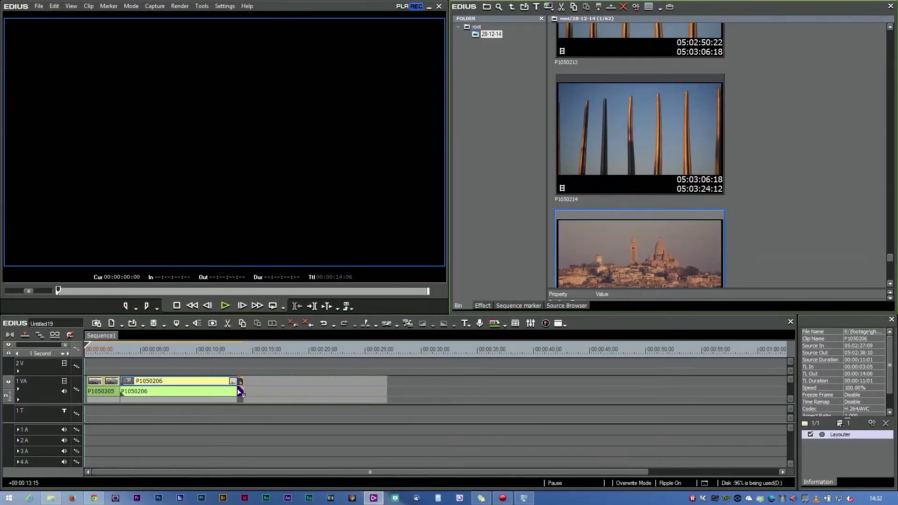
drag(209, 351, 302, 355)
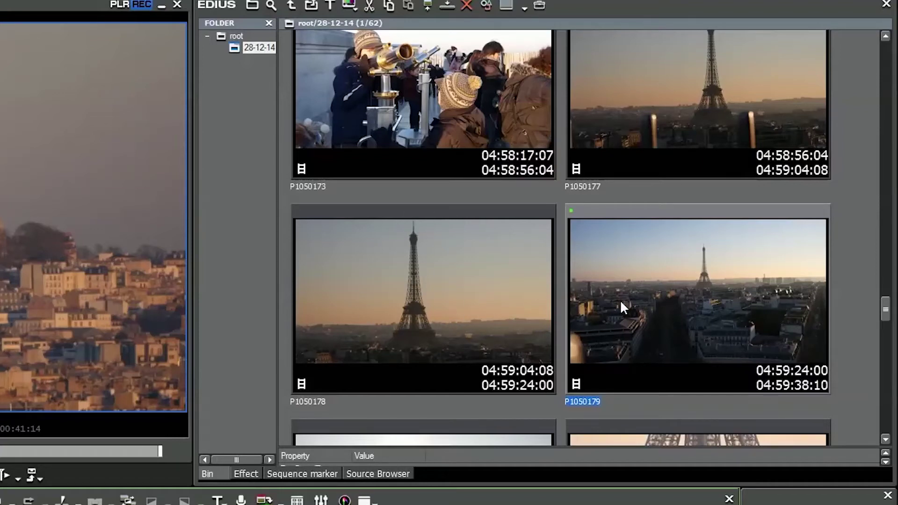
Try Small thumbnails, then switch the bin to Thumbnail (Extra Large)
click(525, 7)
click(540, 43)
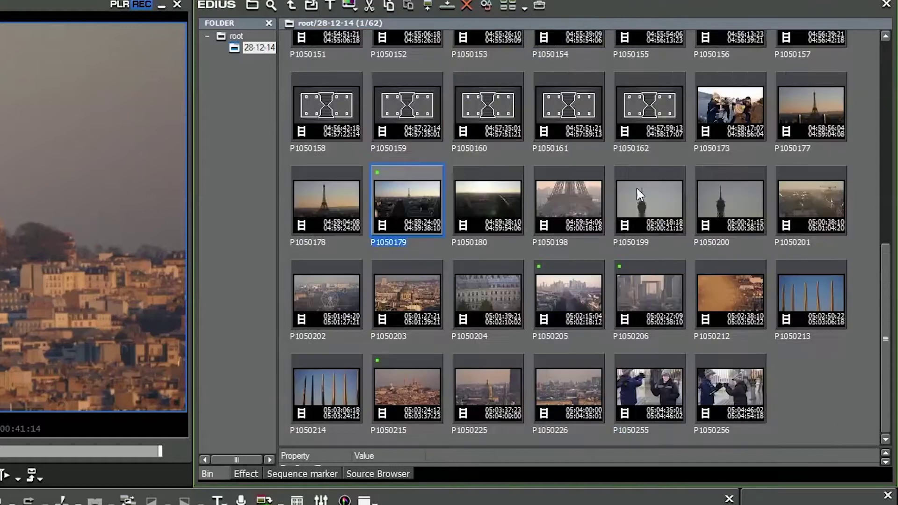
click(524, 8)
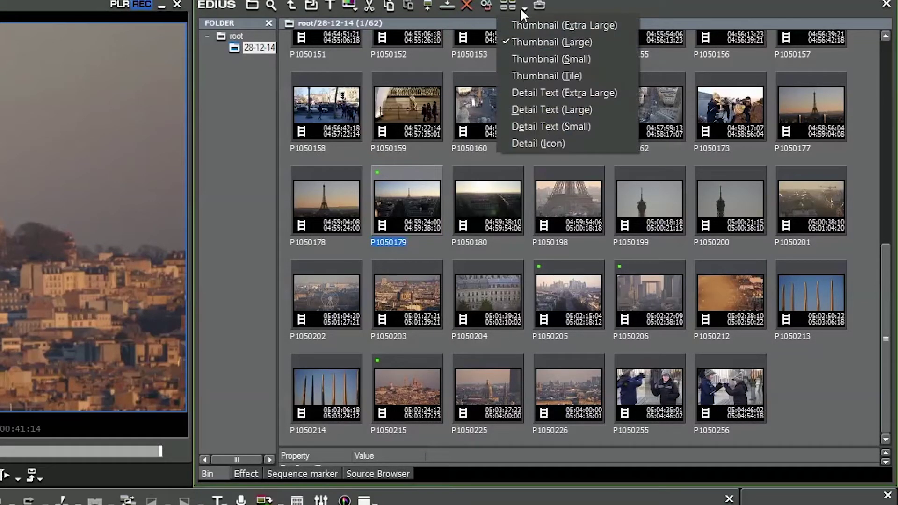
click(532, 57)
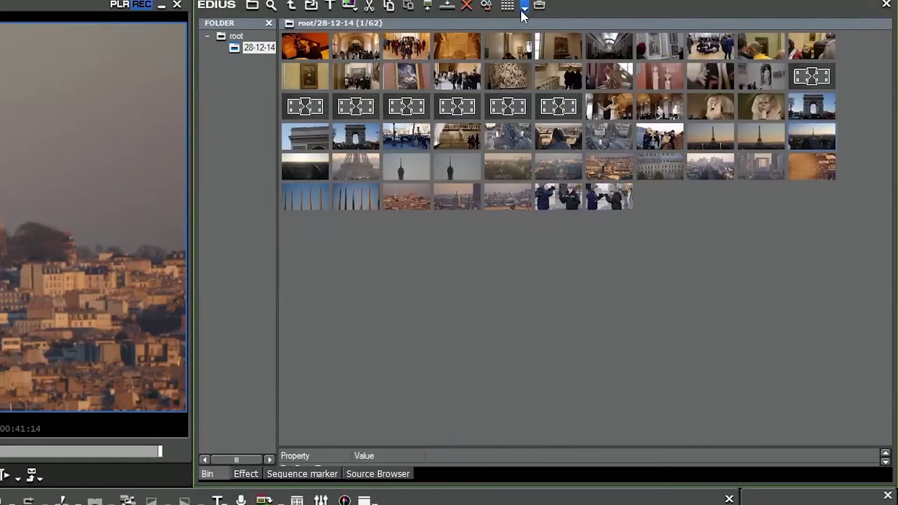
click(523, 7)
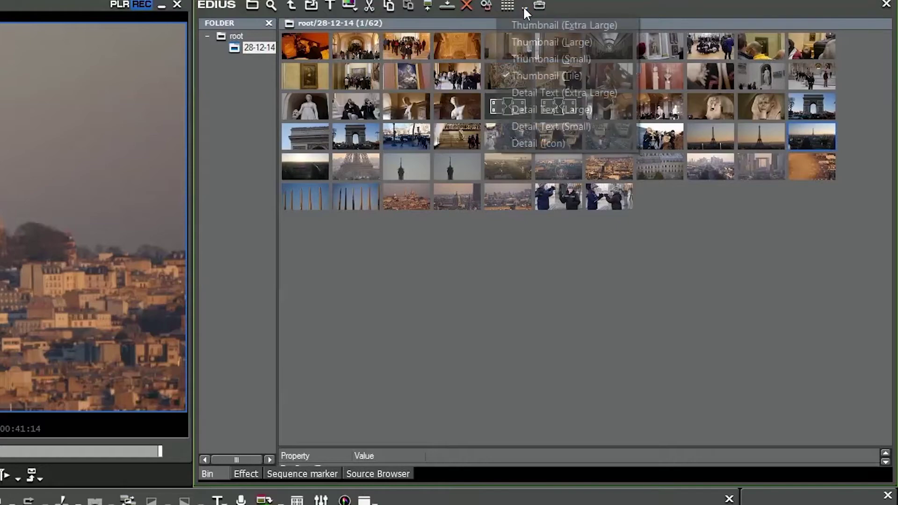
click(599, 28)
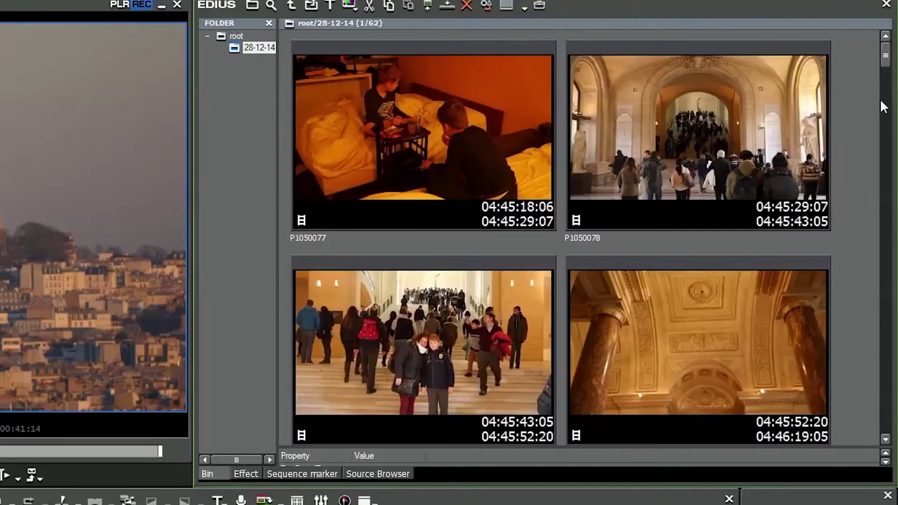
drag(882, 57, 881, 327)
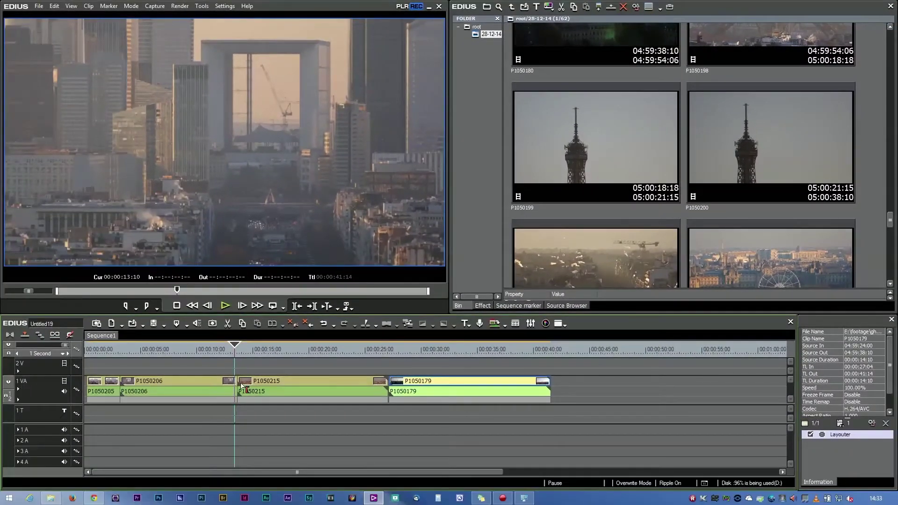
Select clip P1050215 on the 1VA track
click(217, 402)
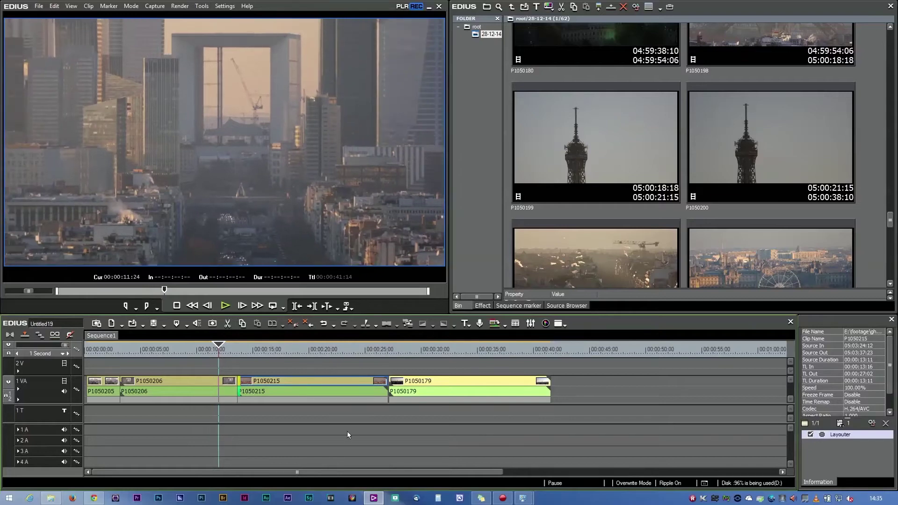
Overlay P1050199 on track 2V at 00:00:14:21 and play back the inset section
drag(593, 187, 267, 363)
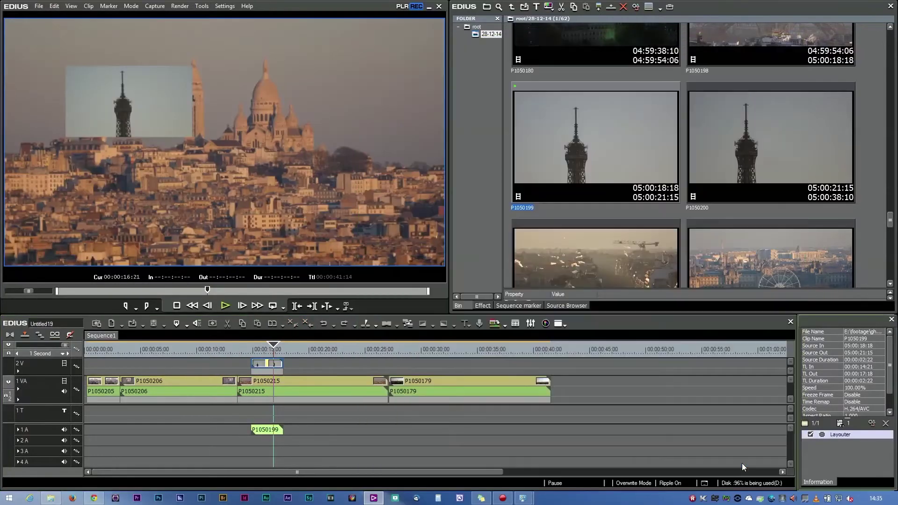
click(233, 351)
click(231, 304)
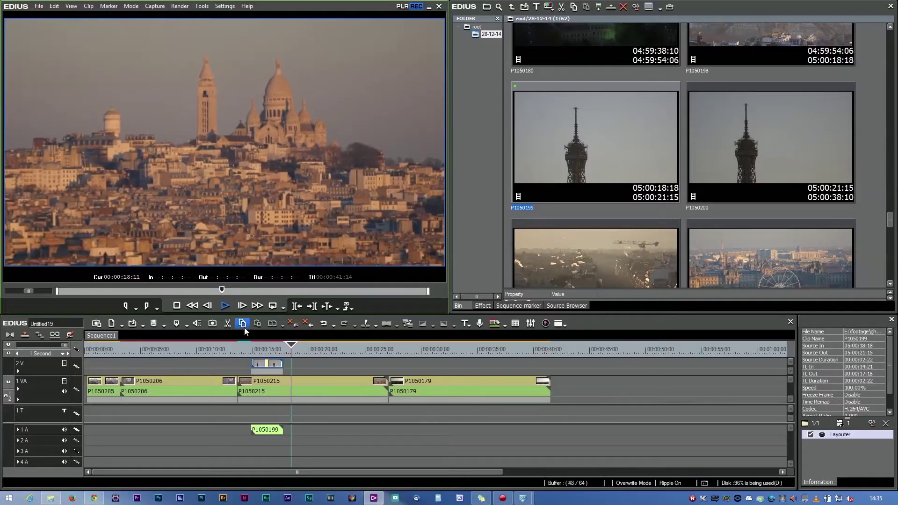
In Task Manager, change the CPU graph to show each logical processor
key(ctrl+shift+Escape)
right_click(625, 177)
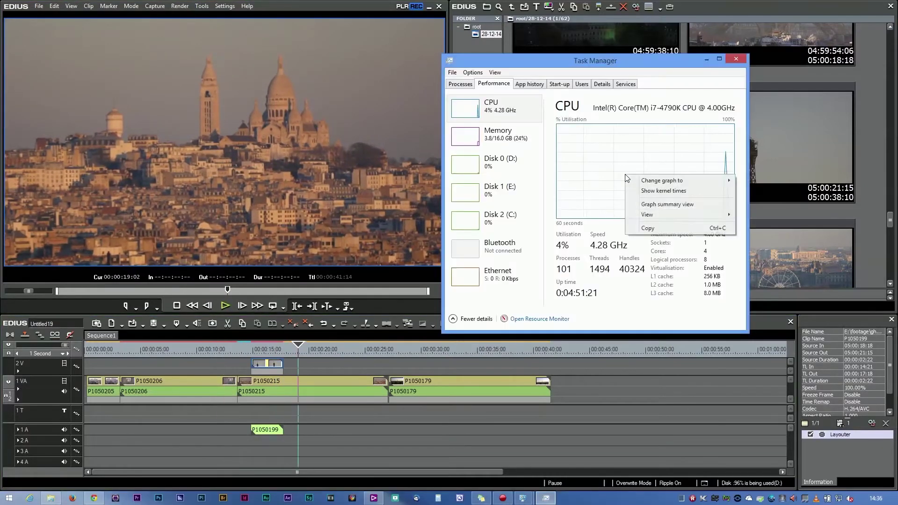
mouse_move(649, 181)
click(771, 190)
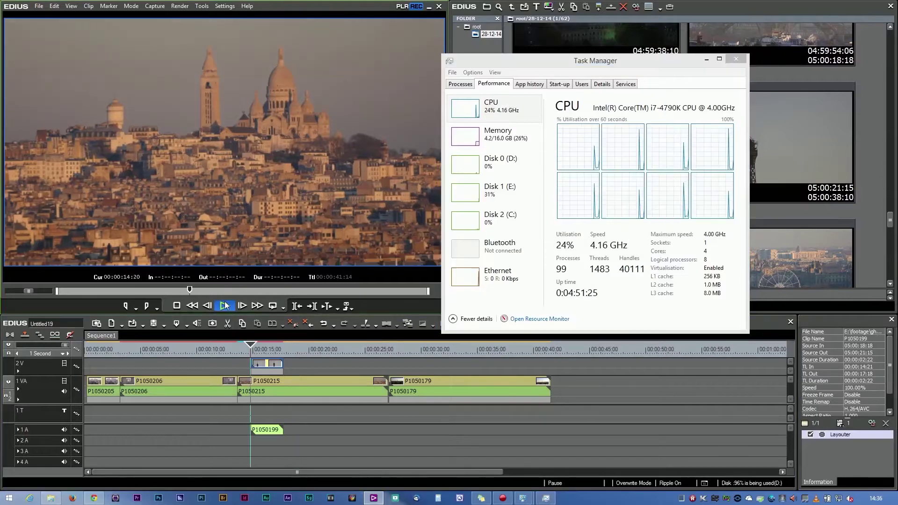
Play the timeline, select the 2V overlay clip, and replay to check the inset's CPU load
click(225, 304)
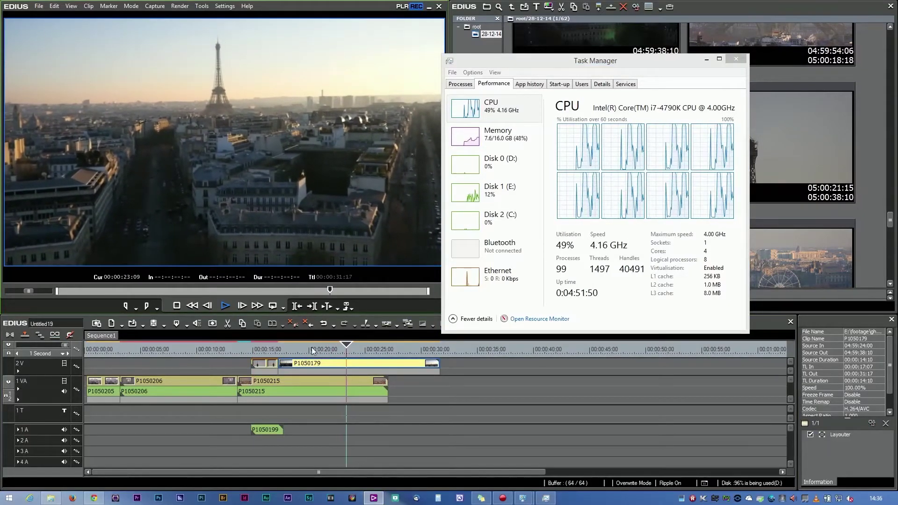
click(304, 351)
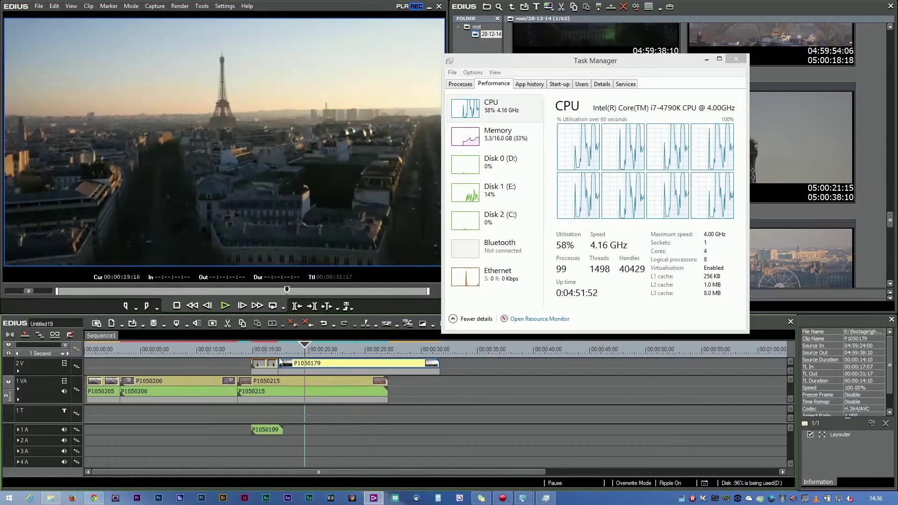
click(261, 367)
click(218, 306)
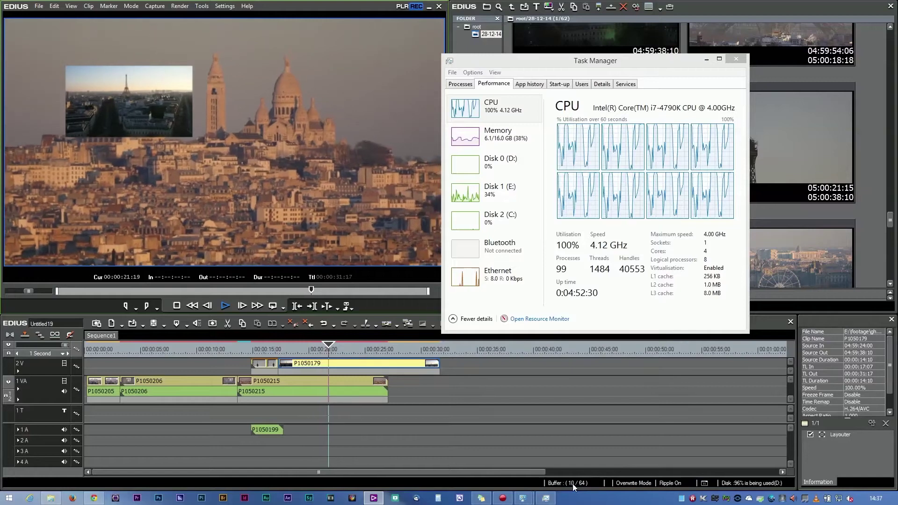
Stop timeline playback at 00:00:15:10
click(256, 349)
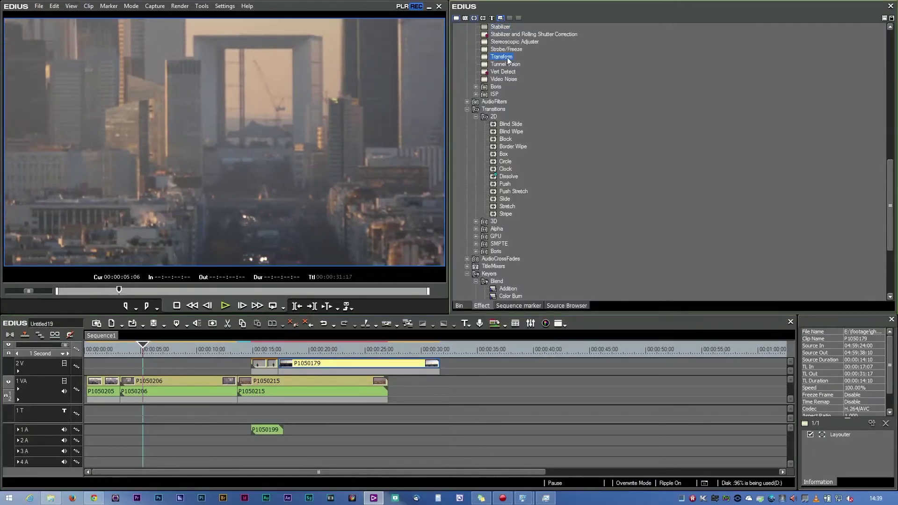
Apply 3-Way Color Correction and YUV Curve filters to clip P1050206
scroll(514, 50, up, 15)
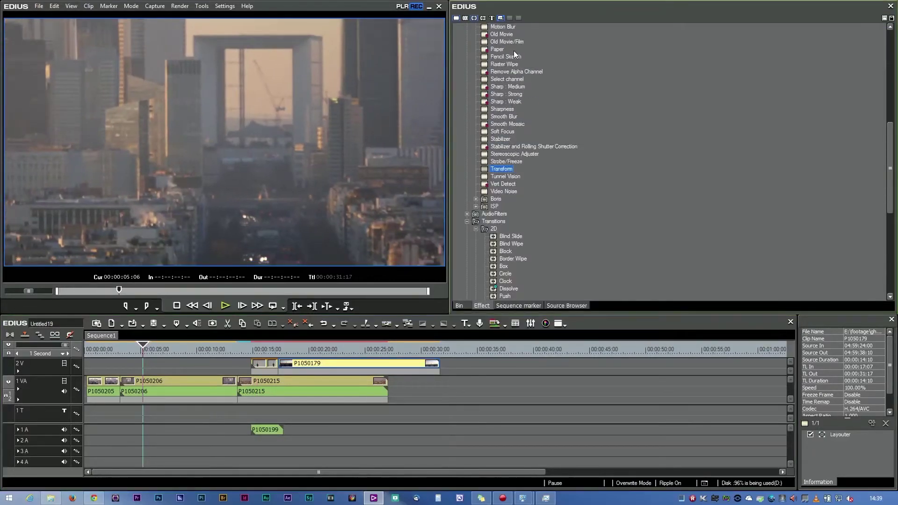
scroll(539, 46, up, 2)
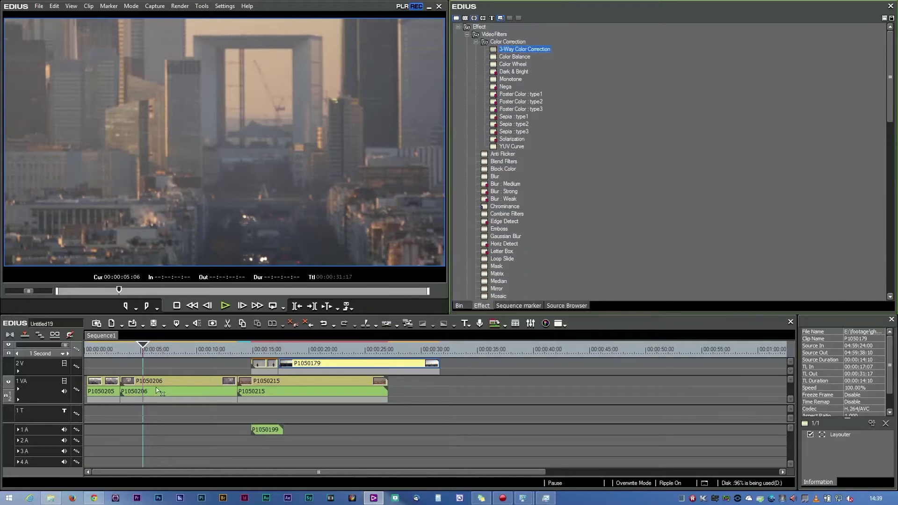
drag(523, 48, 178, 386)
drag(511, 147, 143, 387)
Raise the Y curve black point and add a control point, then confirm both colour settings
double_click(839, 451)
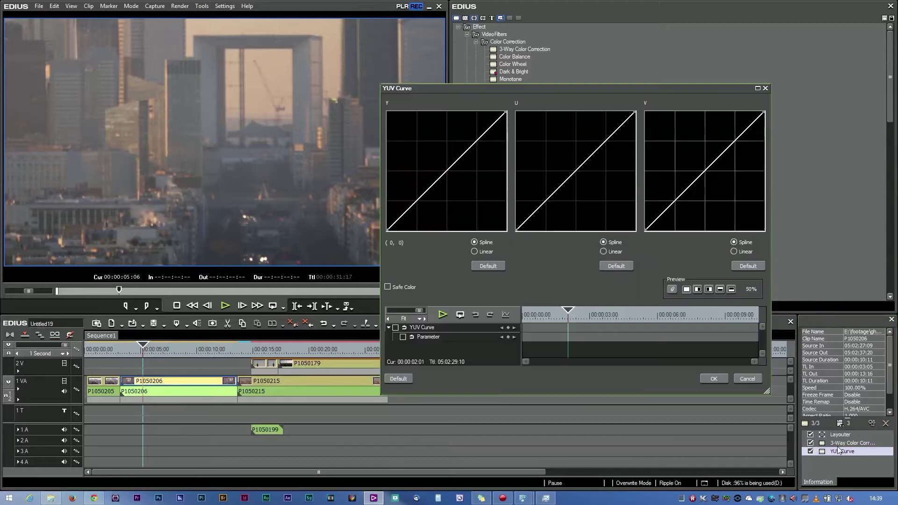
drag(386, 230, 408, 236)
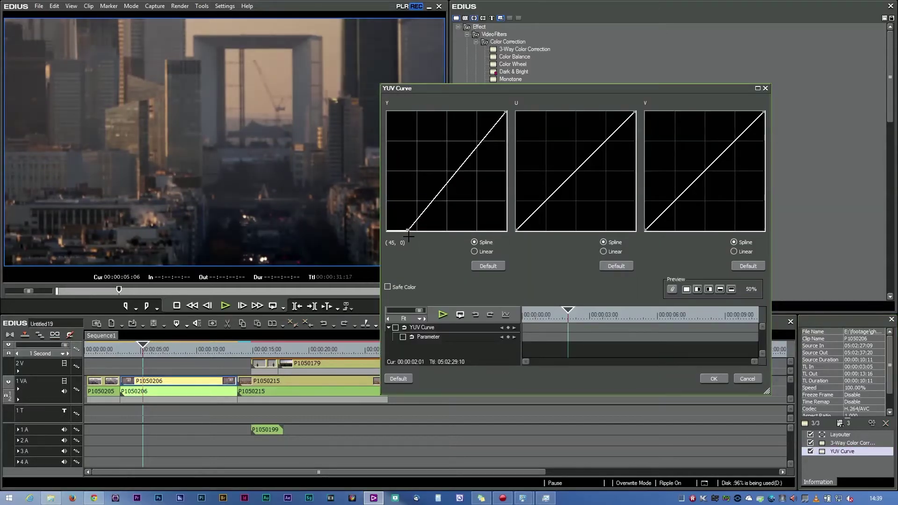
click(471, 156)
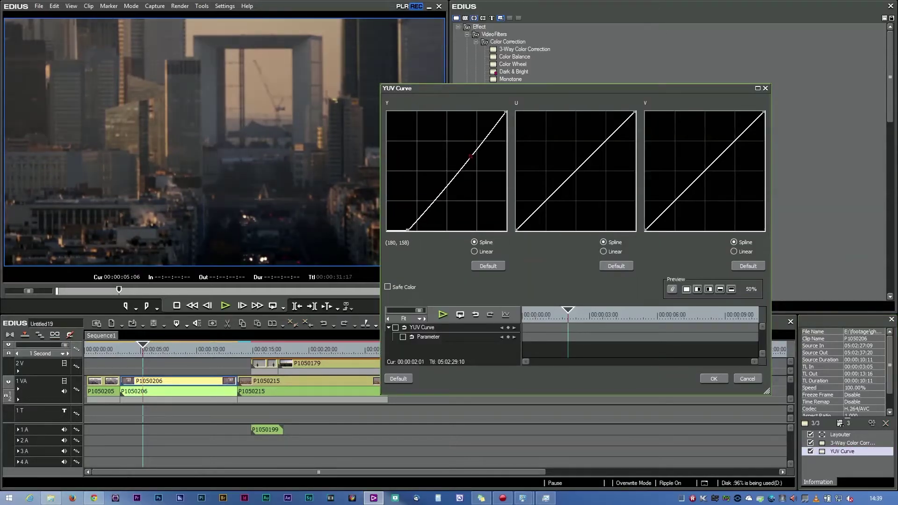
click(726, 381)
double_click(839, 442)
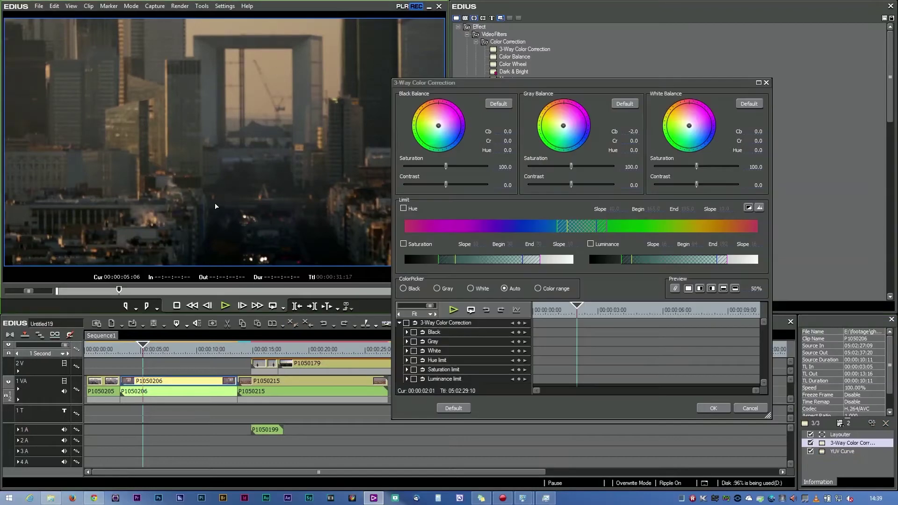
click(713, 407)
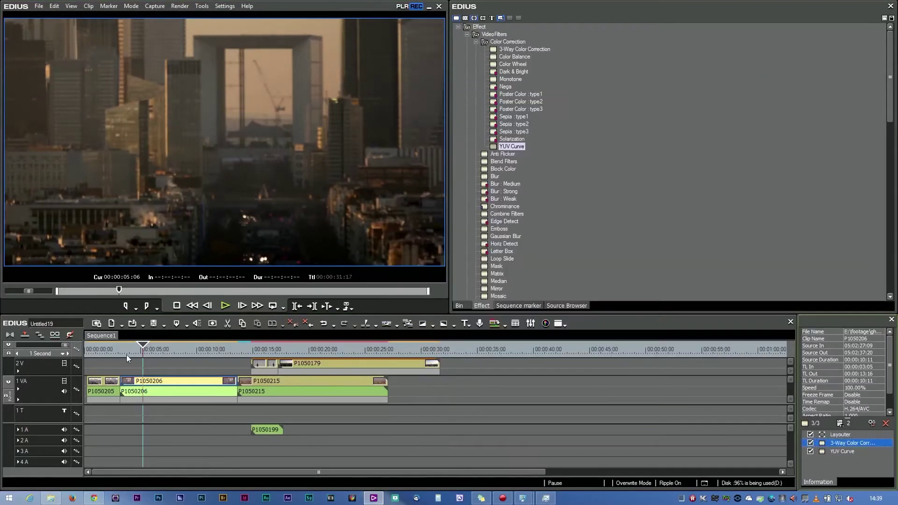
click(126, 353)
Play and scrub the sequence to review the graded clips and the Sacré-Cœur inset
click(225, 305)
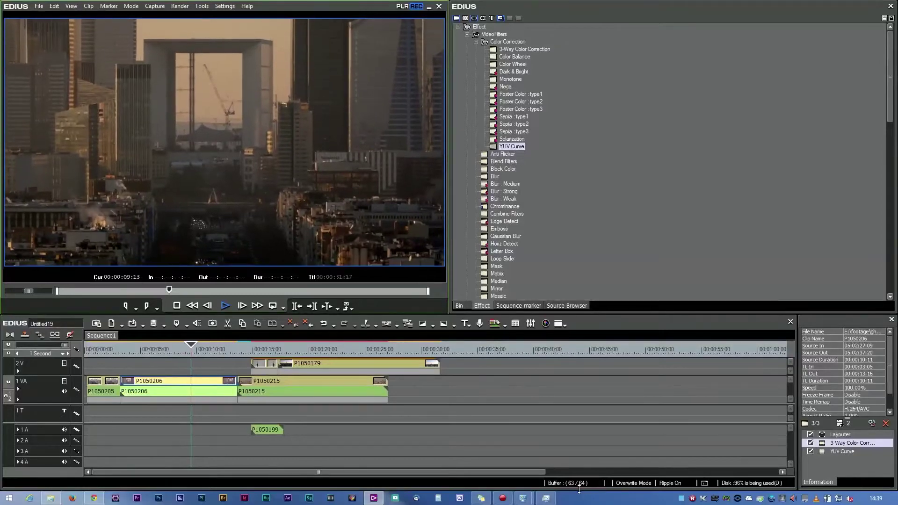
drag(185, 351, 135, 357)
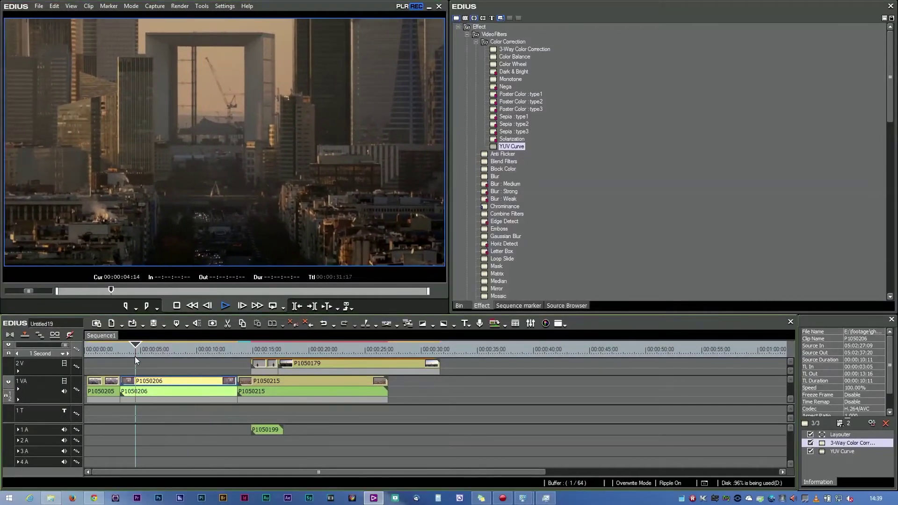
click(263, 348)
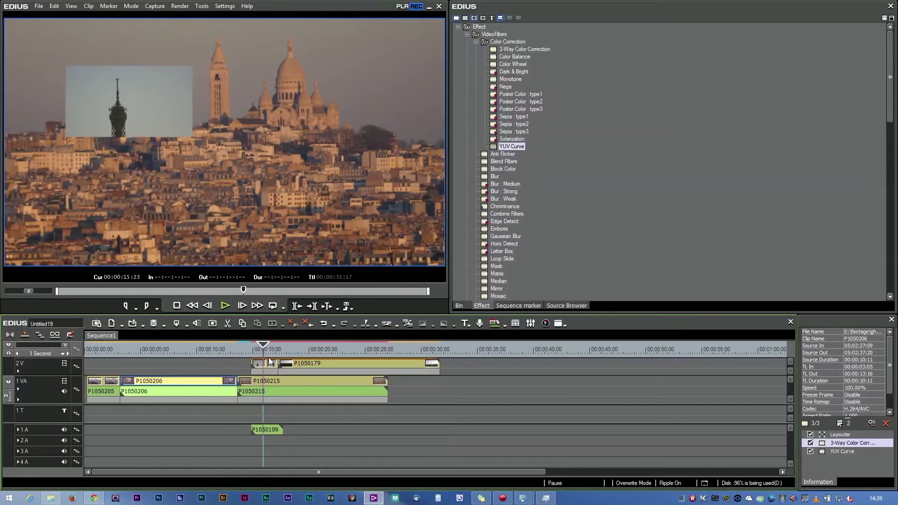
click(230, 350)
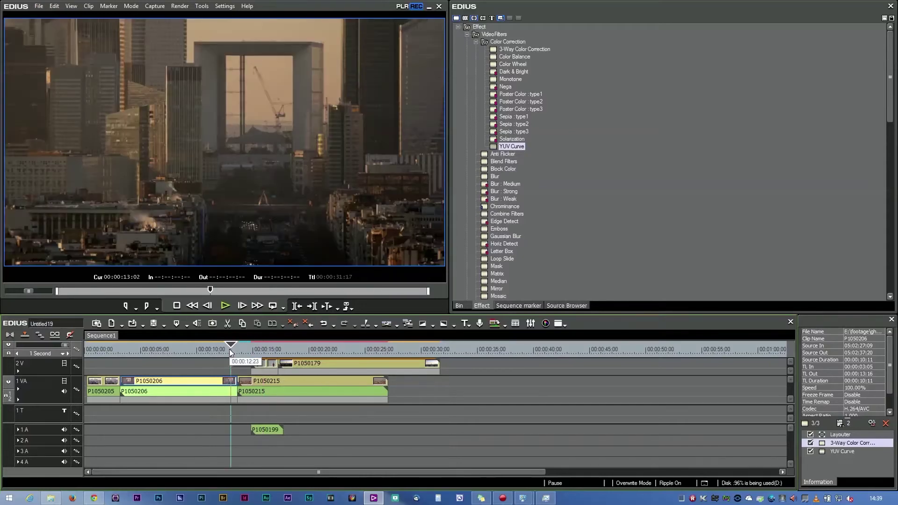
drag(230, 351, 147, 350)
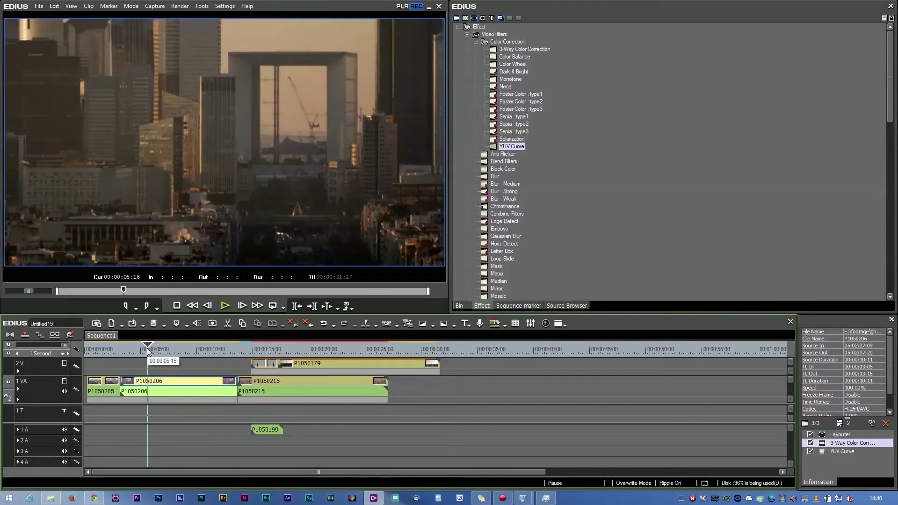
click(222, 305)
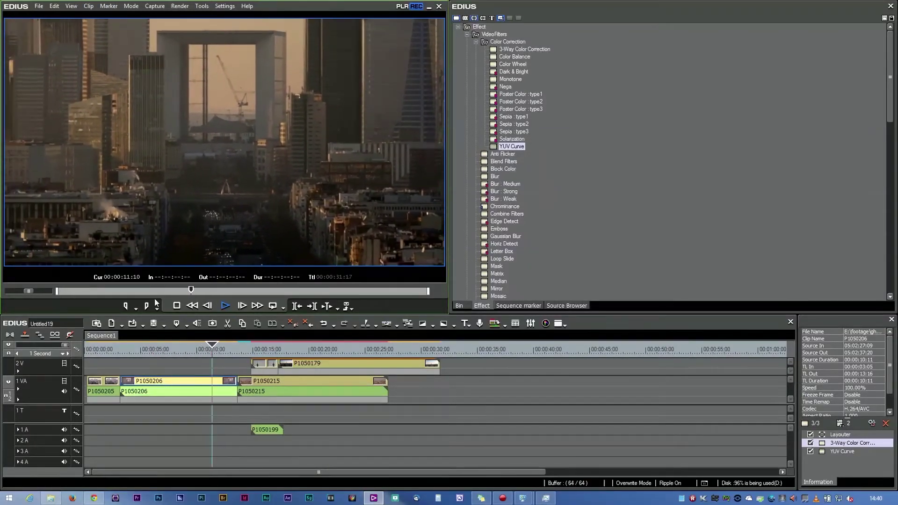
click(173, 304)
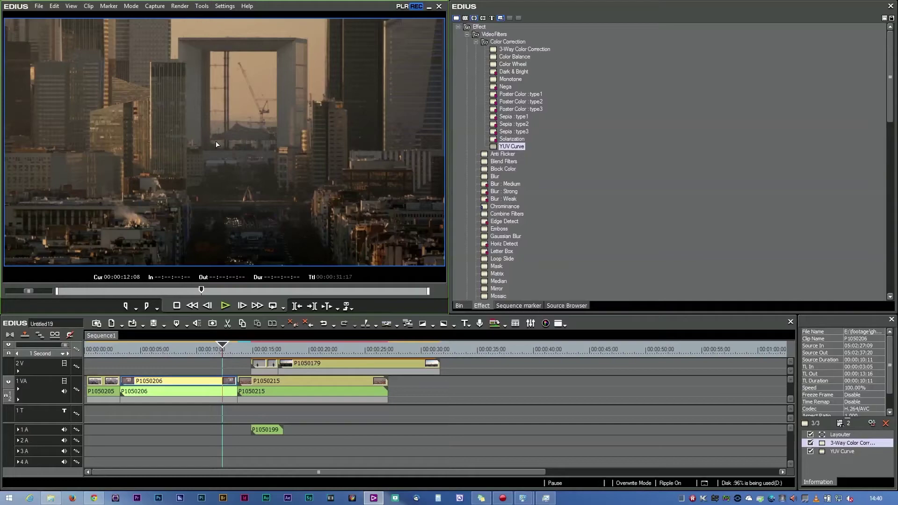
click(225, 6)
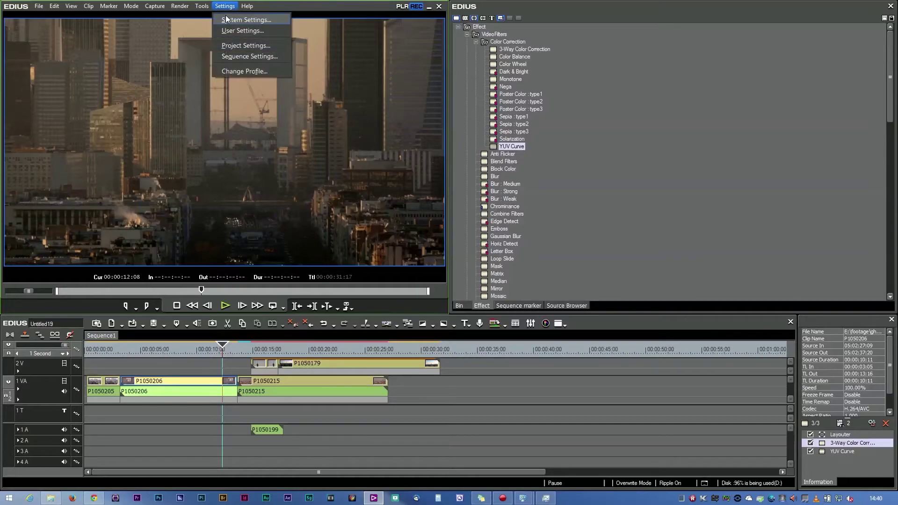
Set Playback Buffer Size to 4GB under Application > Playback in System Settings
click(225, 18)
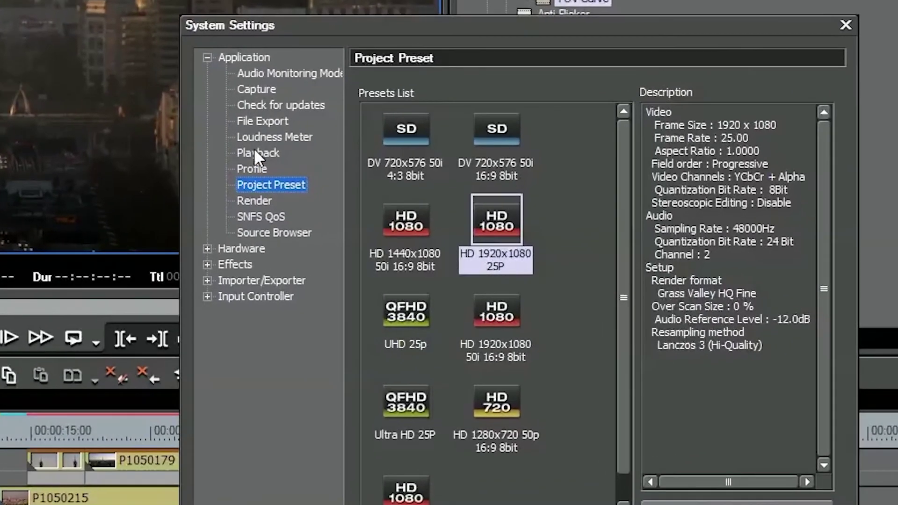
click(256, 154)
click(707, 128)
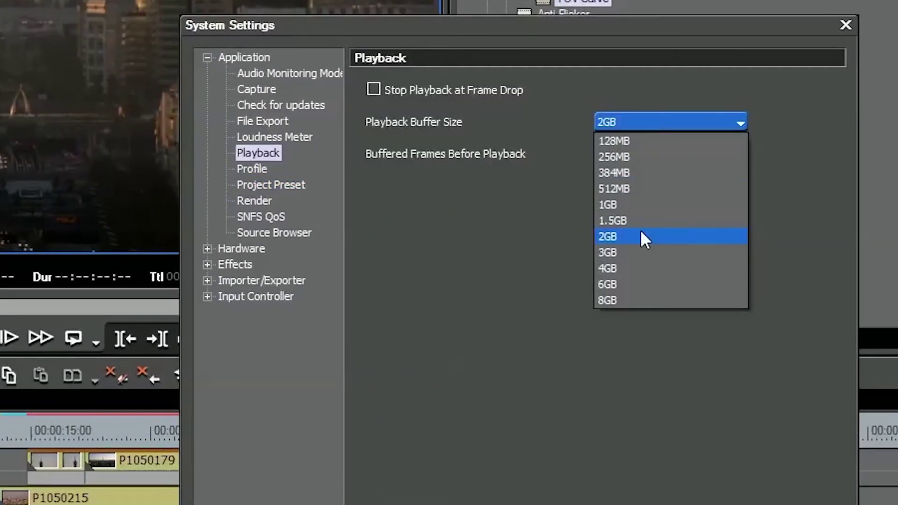
click(637, 266)
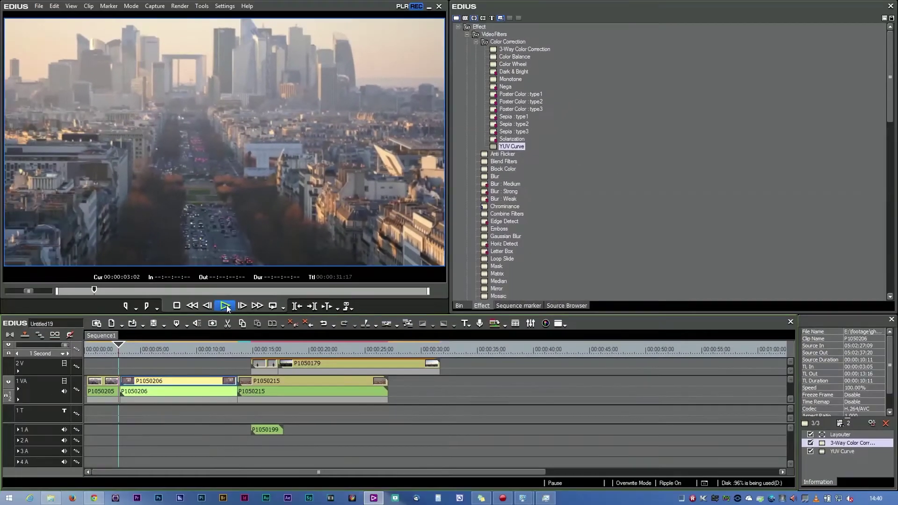
Play the sequence, park the playhead on the Eiffel Tower inset frame, and add a title on 2V
click(166, 313)
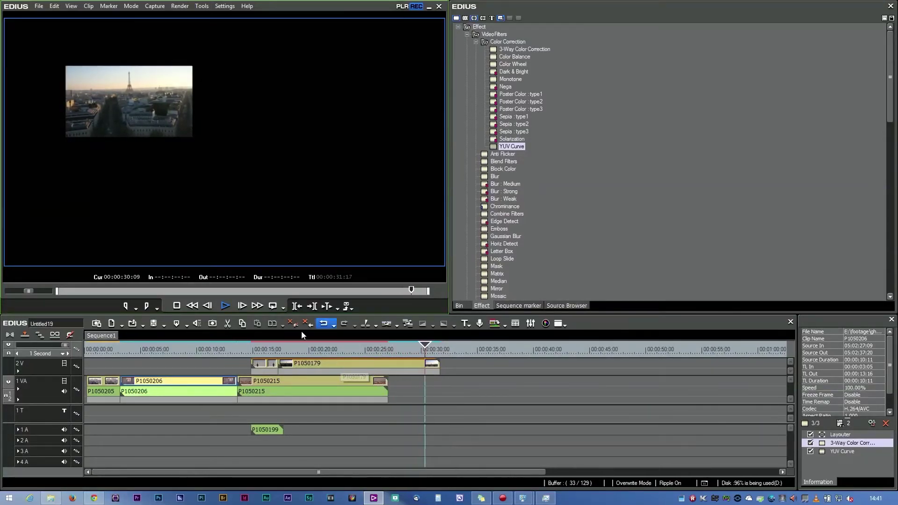
drag(297, 343, 185, 360)
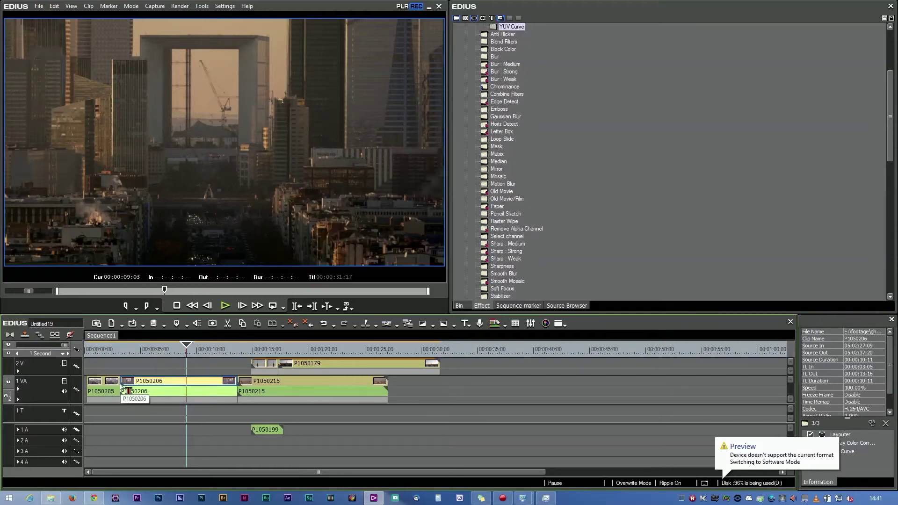
click(258, 348)
drag(258, 346, 260, 344)
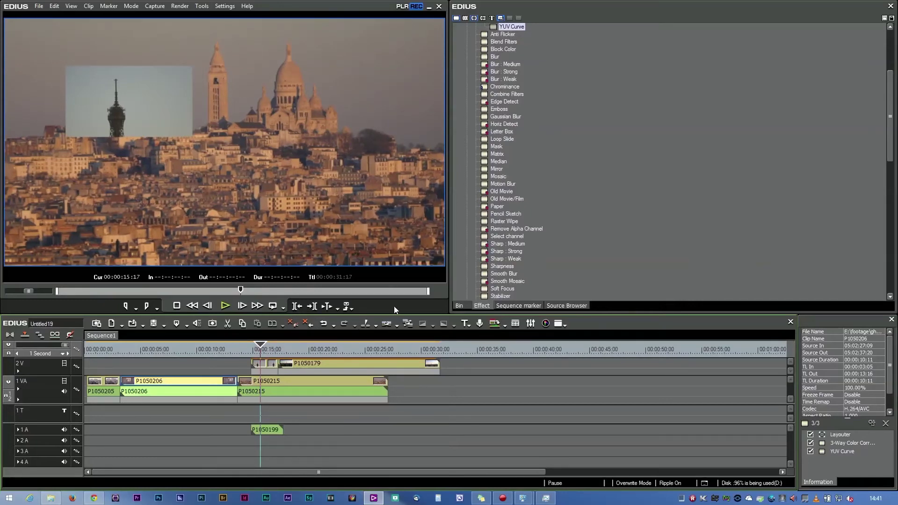
click(505, 324)
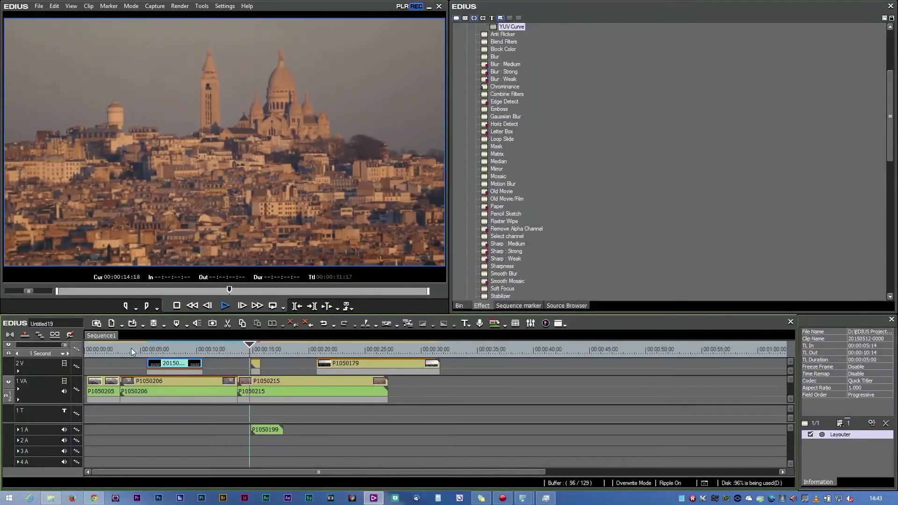
Move the playhead from 00:00:04:05 to 00:00:12:08 and glance at the Settings menu
click(131, 348)
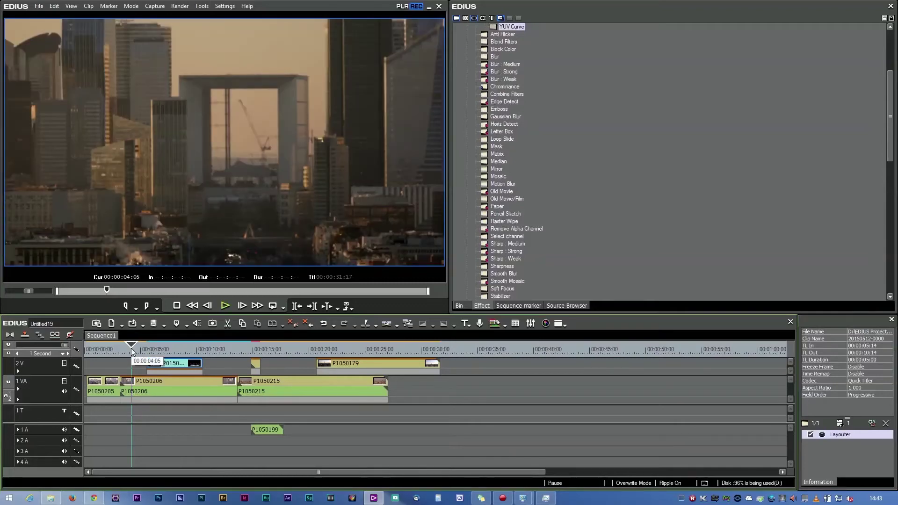
drag(132, 351, 222, 347)
click(224, 6)
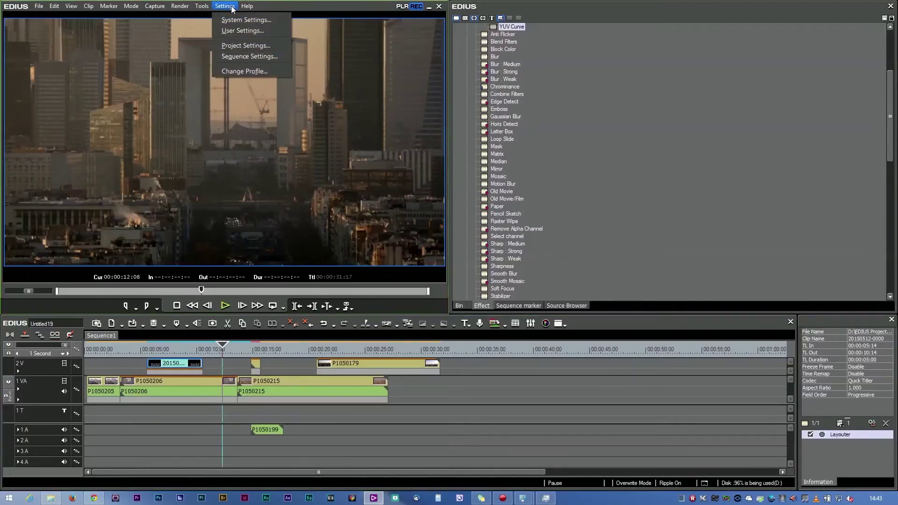
click(476, 303)
Switch the palette to the Bin, scroll its thumbnails, and select clip P1050199 on 2V
click(461, 305)
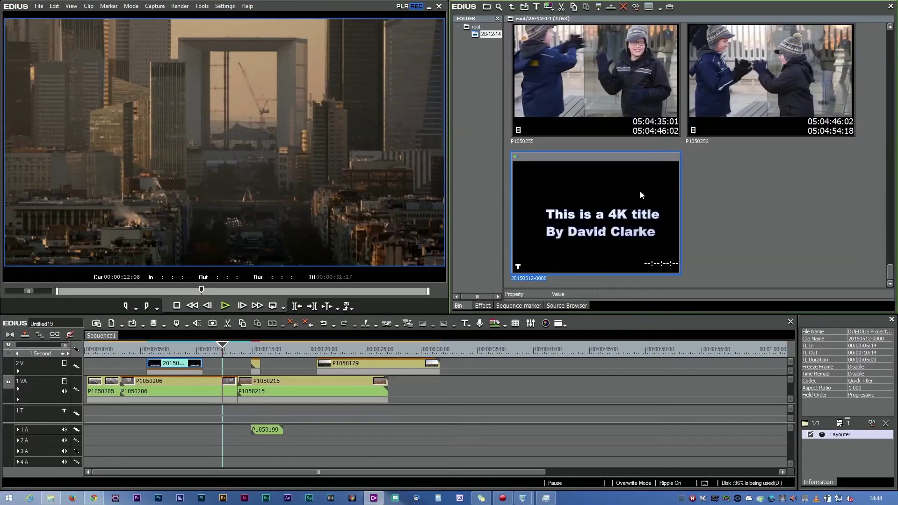
drag(892, 277, 890, 189)
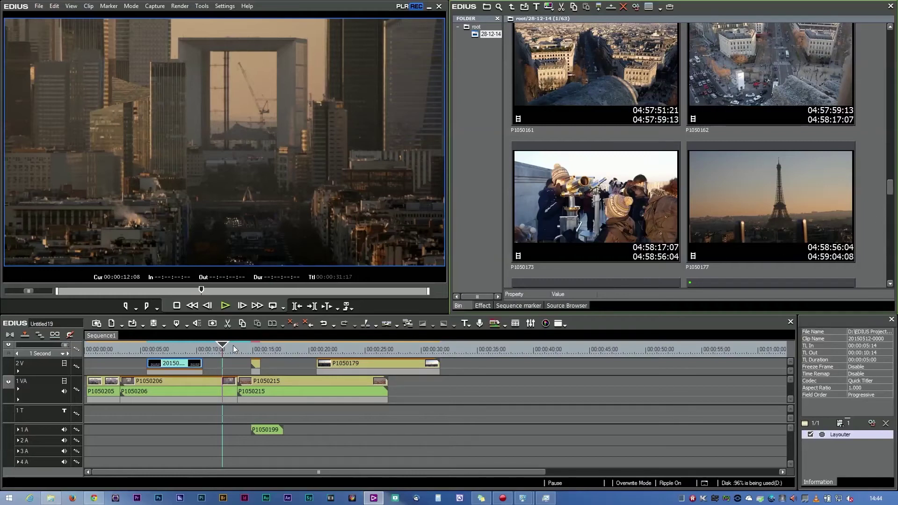
click(255, 364)
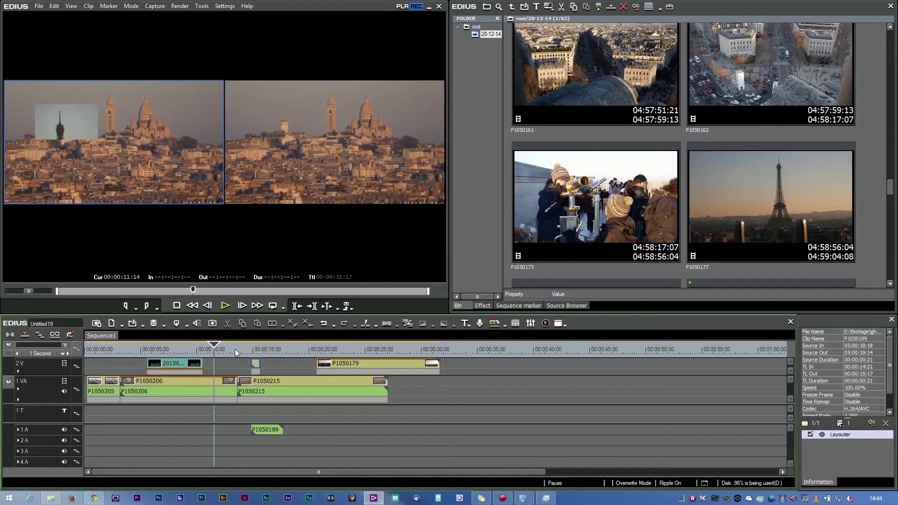
Jump the playhead to the title frame and stop playback
click(158, 353)
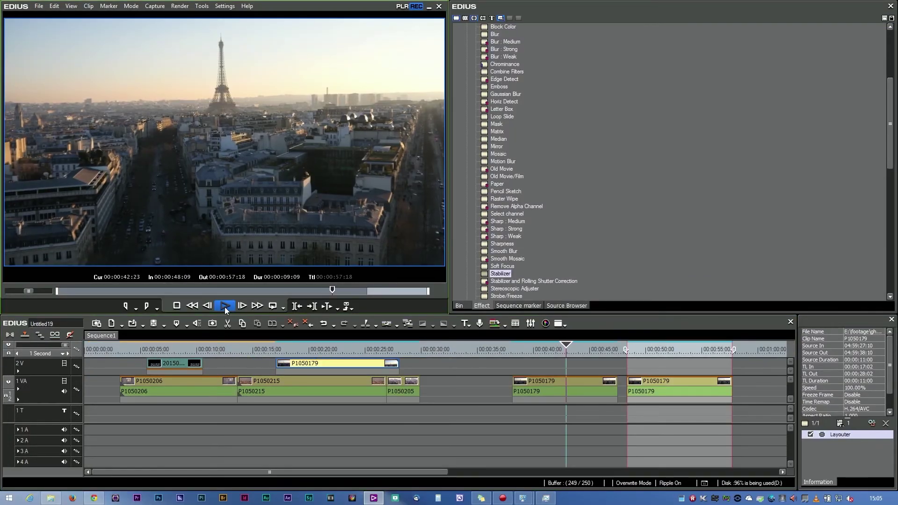
click(225, 307)
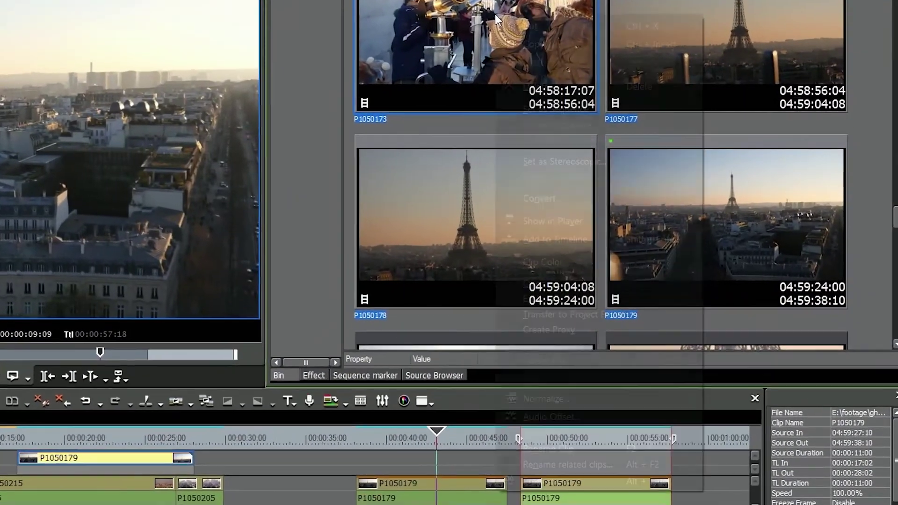
Start a batch file conversion (Convert > File(batch)...) from clip P1050173 in the bin
right_click(528, 25)
mouse_move(546, 205)
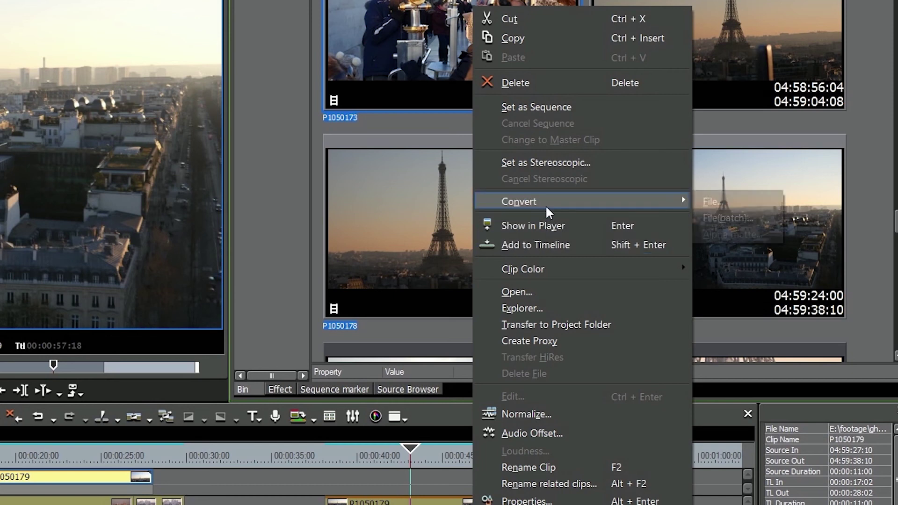
click(732, 218)
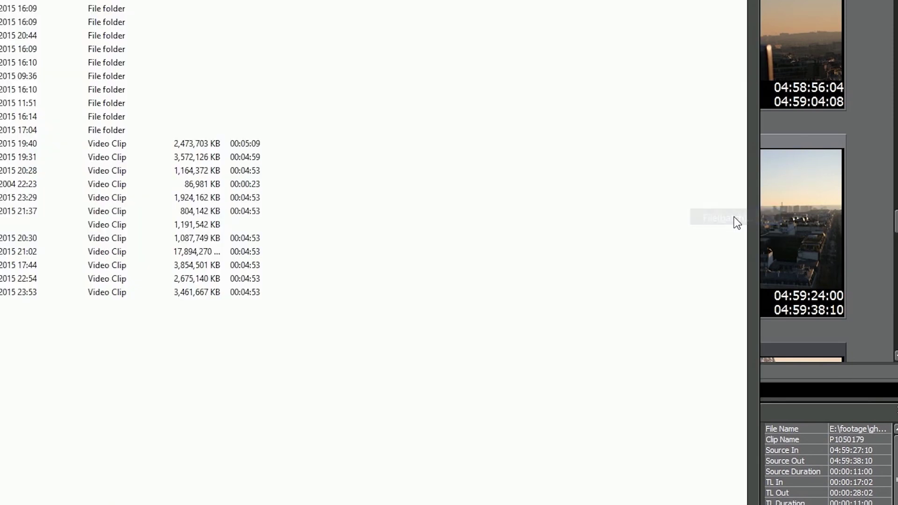